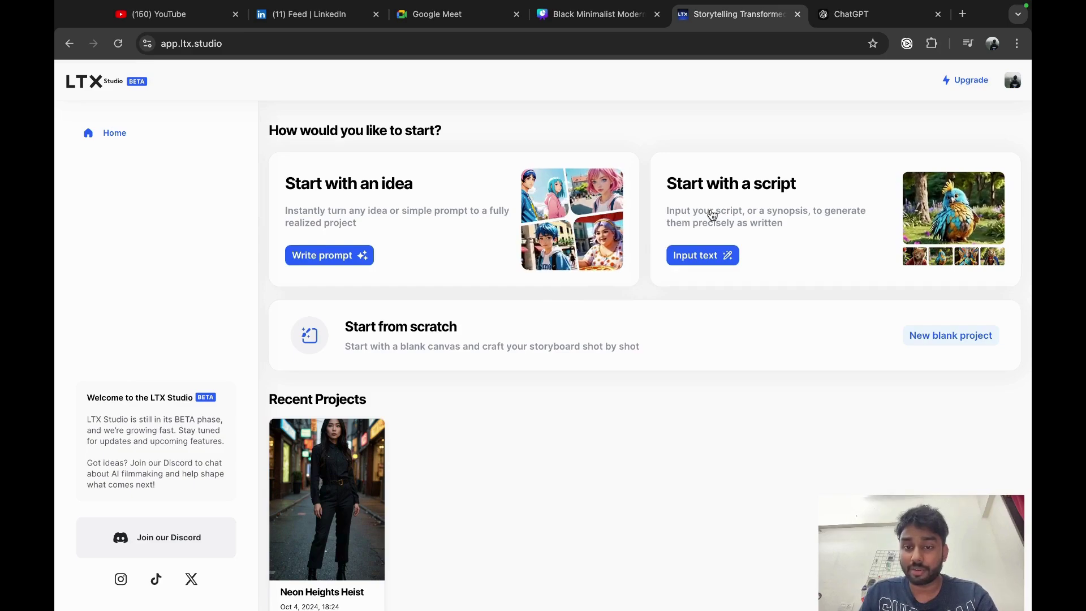
Review the earlier script request in ChatGPT, then return to the LTX Studio start page
{"action": "left_click", "coordinate": [851, 15]}
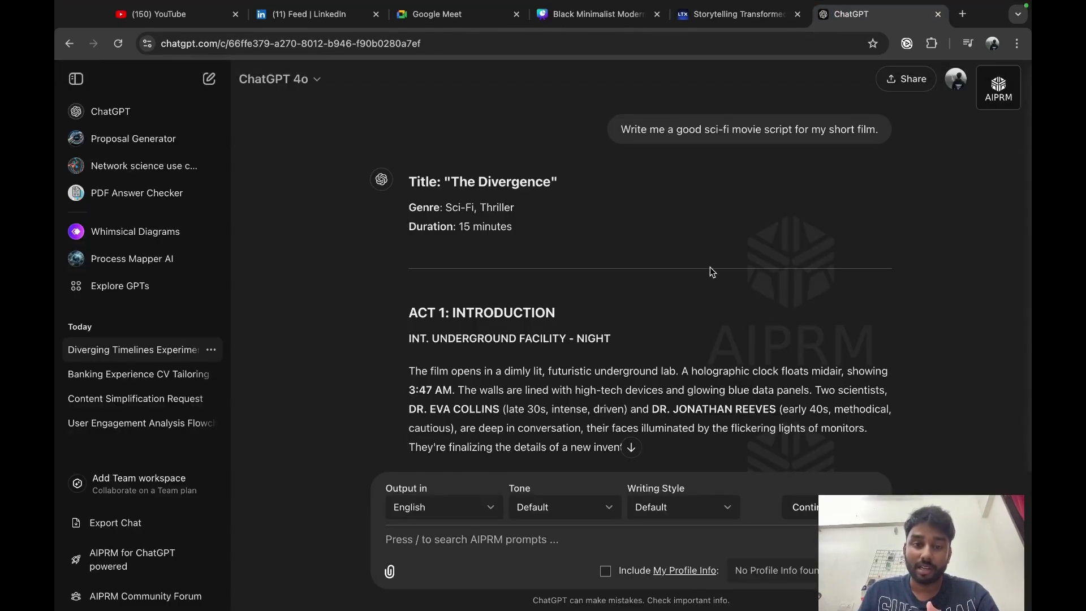
{"action": "left_click_drag", "start_coordinate": [619, 128], "coordinate": [886, 146]}
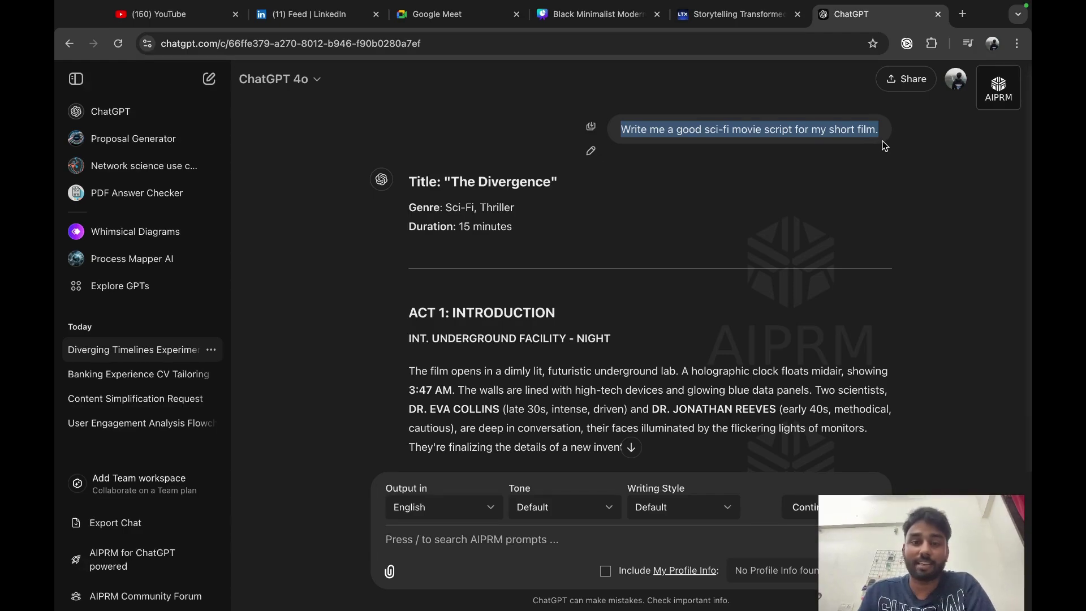
{"action": "scroll", "coordinate": [556, 390], "scroll_direction": "down", "scroll_amount": 10}
{"action": "left_click", "coordinate": [712, 25]}
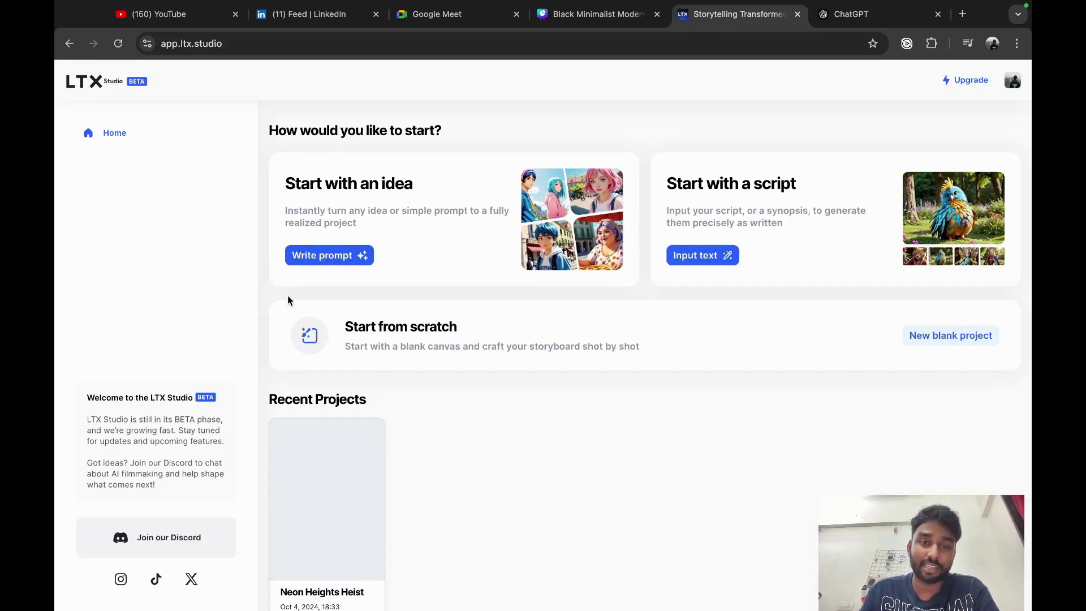
Start a new project from the idea 'A detective style 1920's crime drama' and submit it
{"action": "left_click", "coordinate": [351, 256]}
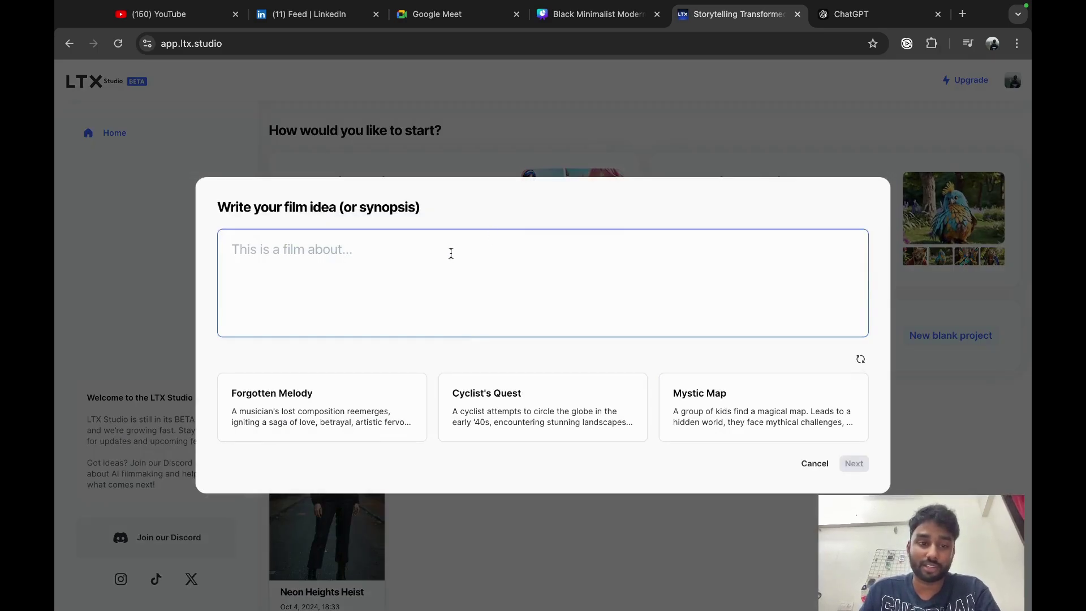
{"action": "key", "text": "Caps_Lock"}
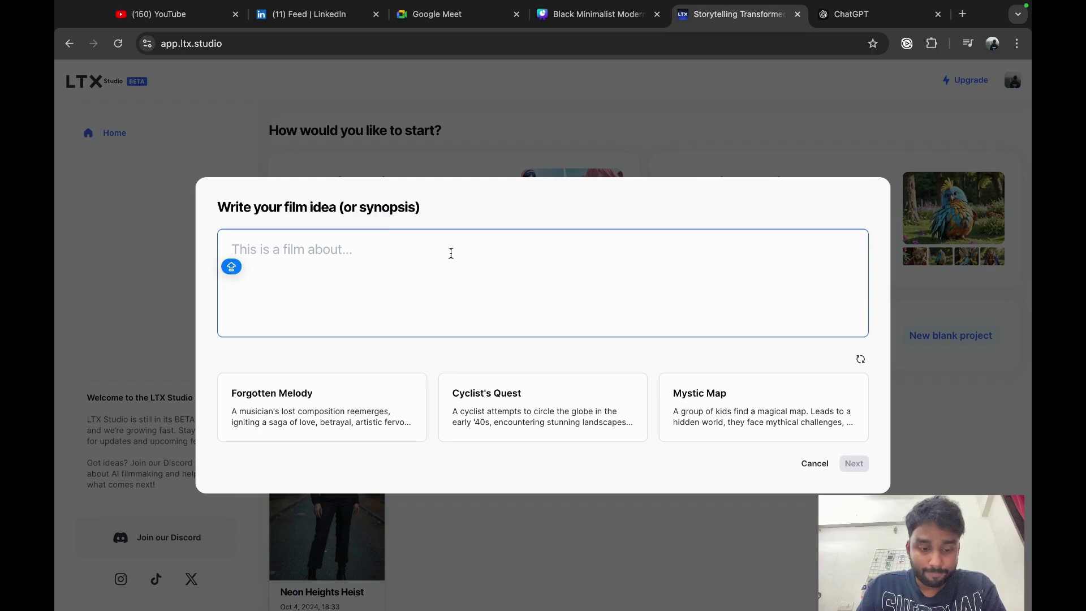
{"action": "type", "text": "A"}
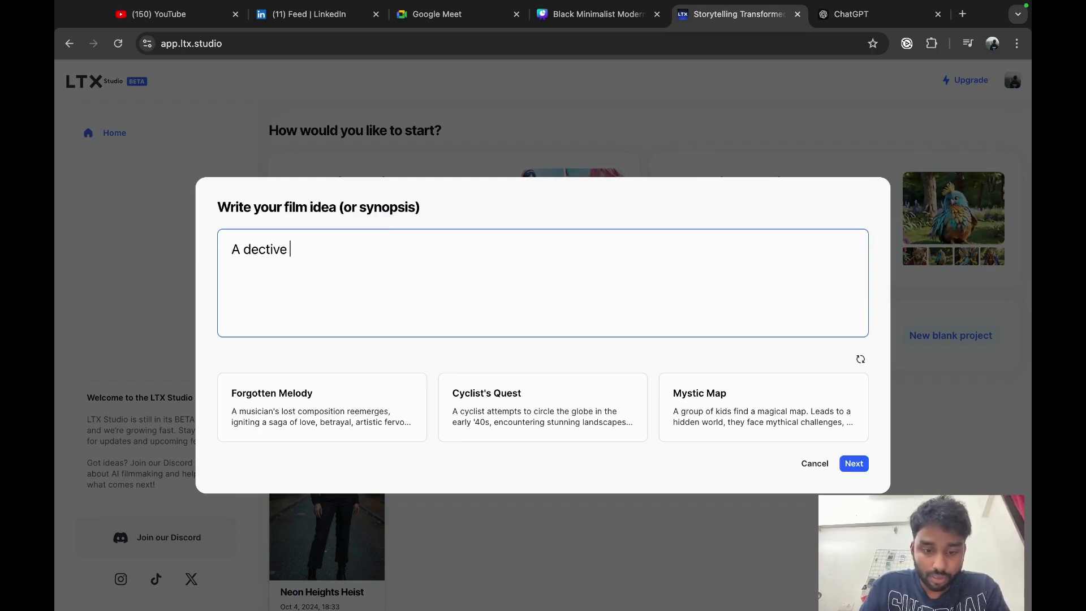
{"action": "type", "text": " dective"}
{"action": "key", "text": "BackSpace"}
{"action": "key", "text": "BackSpace"}
{"action": "key", "text": "BackSpace"}
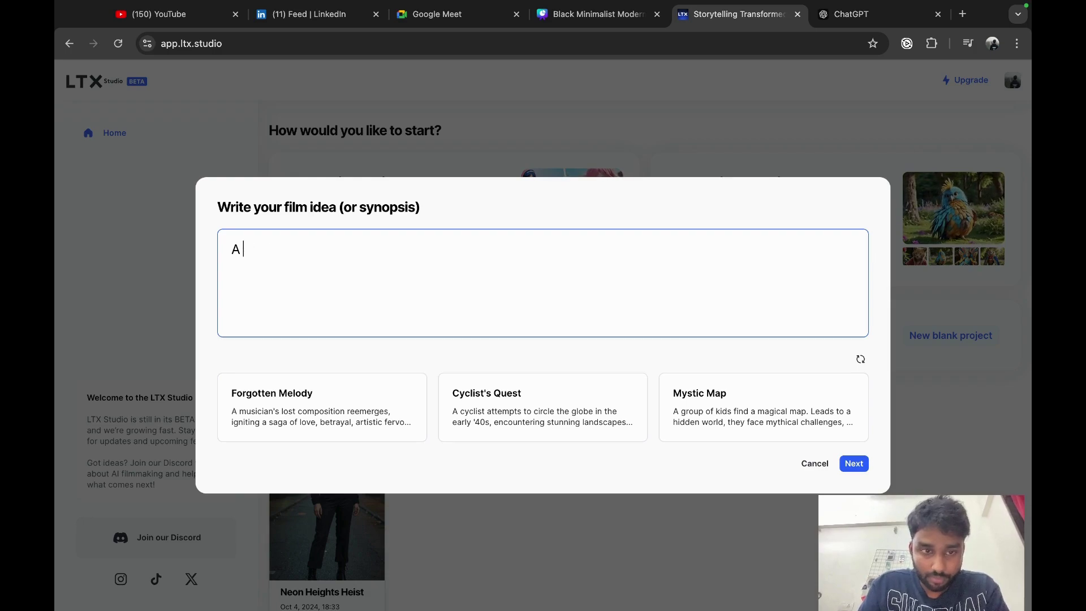
{"action": "key", "text": "BackSpace"}
{"action": "key", "text": "BackSpace"}
{"action": "type", "text": "A detective style 1920's cri"}
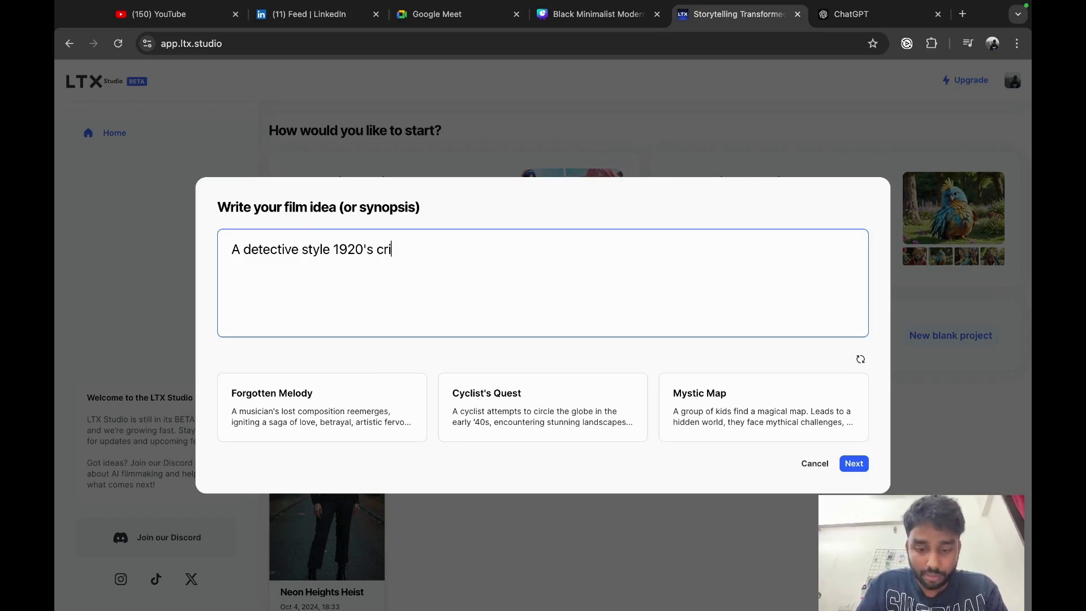
{"action": "type", "text": "me drama"}
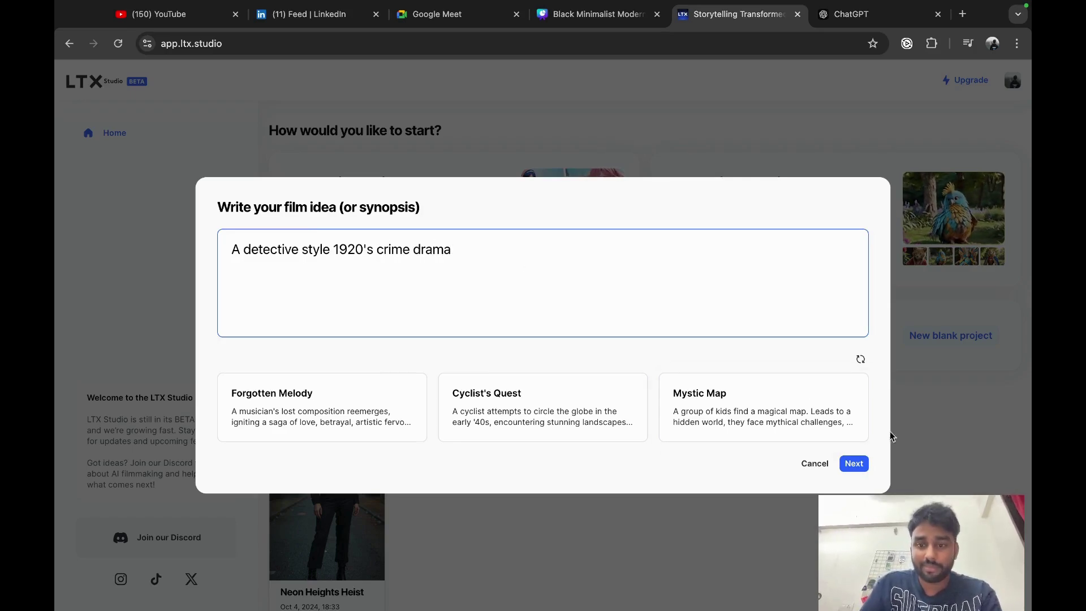
{"action": "left_click", "coordinate": [854, 463]}
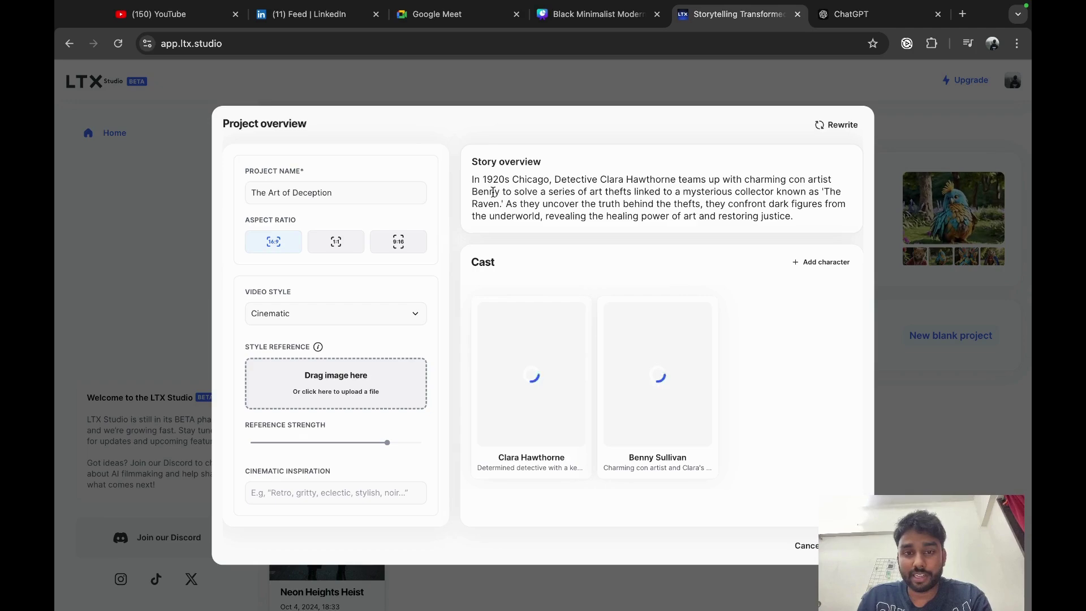
Review the story overview and open Face Switch for Clara Hawthorne, cancelling without changes
{"action": "left_click_drag", "start_coordinate": [473, 180], "coordinate": [657, 192]}
{"action": "left_click", "coordinate": [657, 188]}
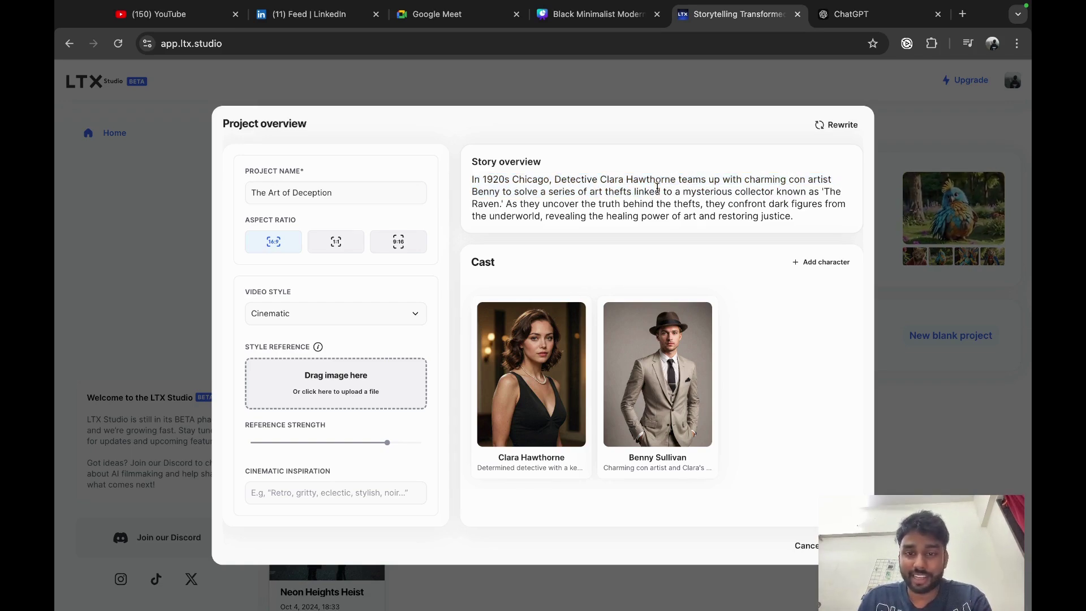
{"action": "mouse_move", "coordinate": [652, 367]}
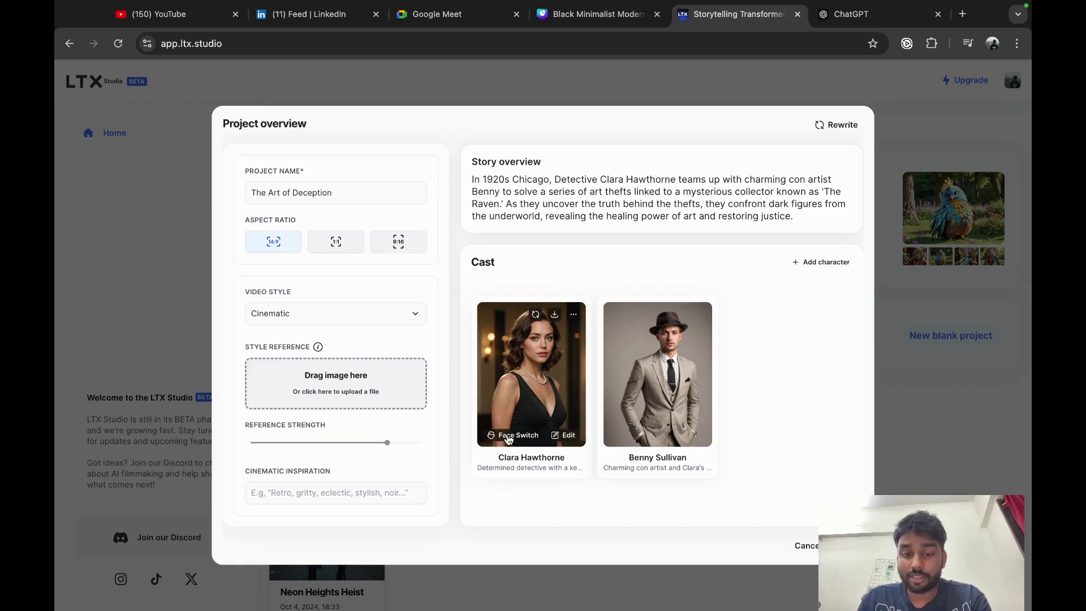
{"action": "left_click", "coordinate": [509, 435]}
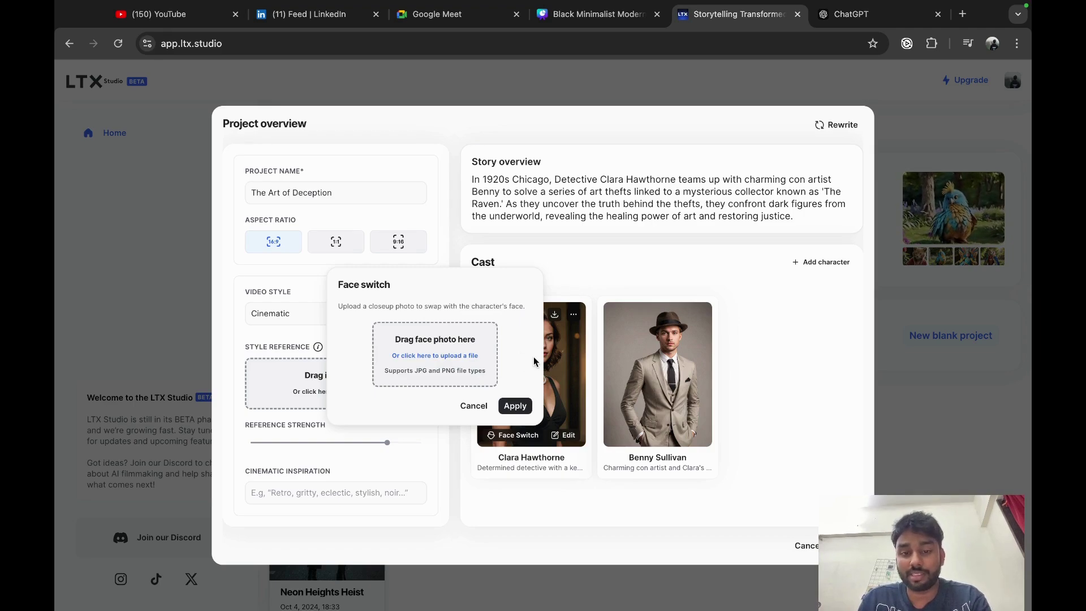
{"action": "left_click", "coordinate": [809, 346]}
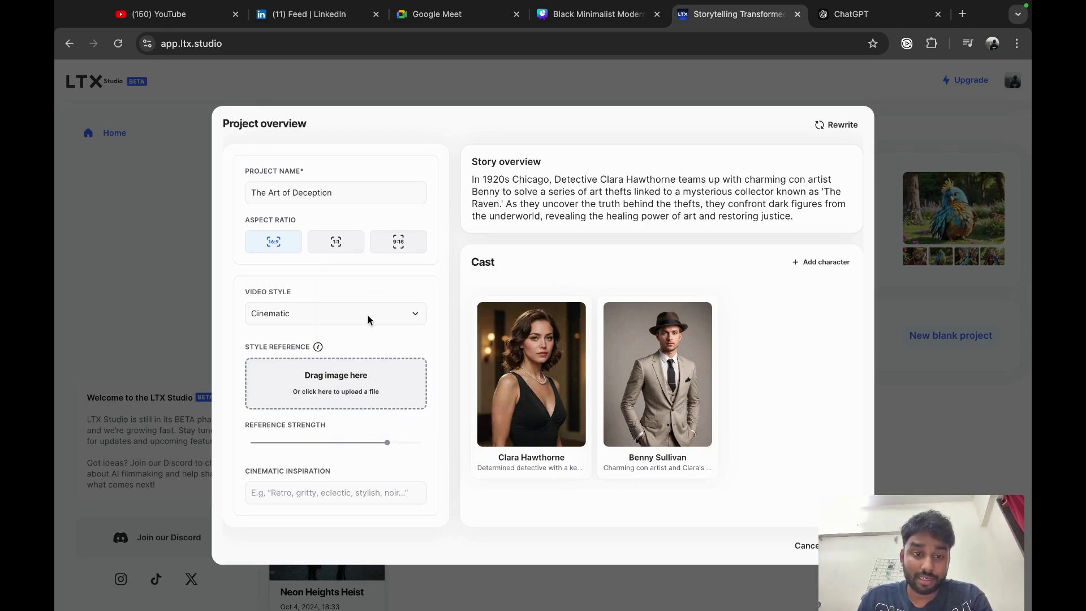
Keep the Cinematic video style, skip the cinematic inspiration, and continue to the storyboard
{"action": "left_click", "coordinate": [368, 320]}
{"action": "scroll", "coordinate": [311, 437], "scroll_direction": "down", "scroll_amount": 3}
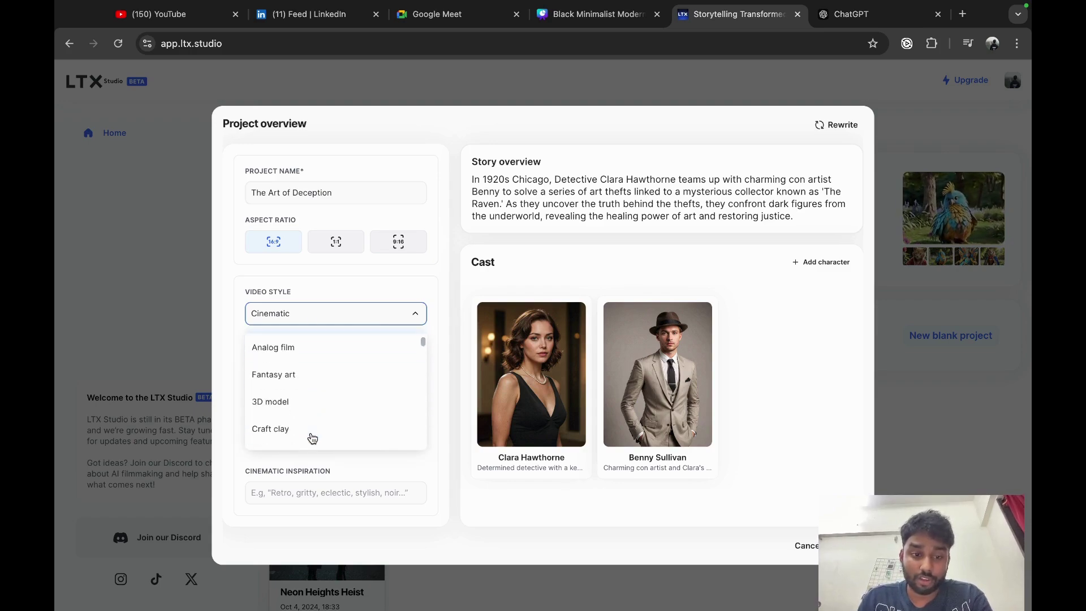
{"action": "scroll", "coordinate": [311, 439], "scroll_direction": "down", "scroll_amount": 2}
{"action": "left_click", "coordinate": [279, 495]}
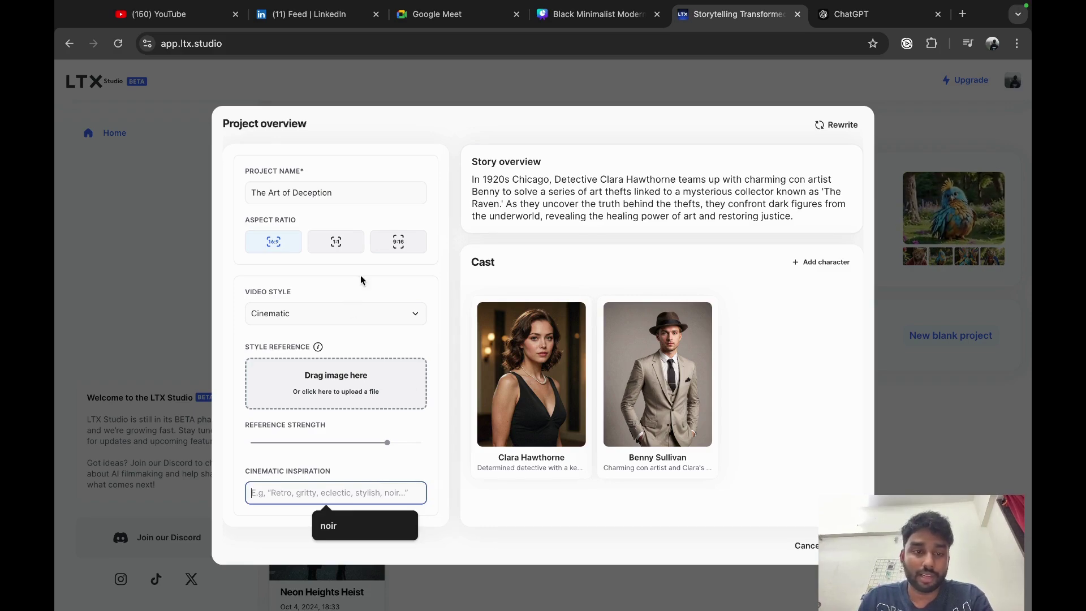
{"action": "left_click", "coordinate": [273, 243]}
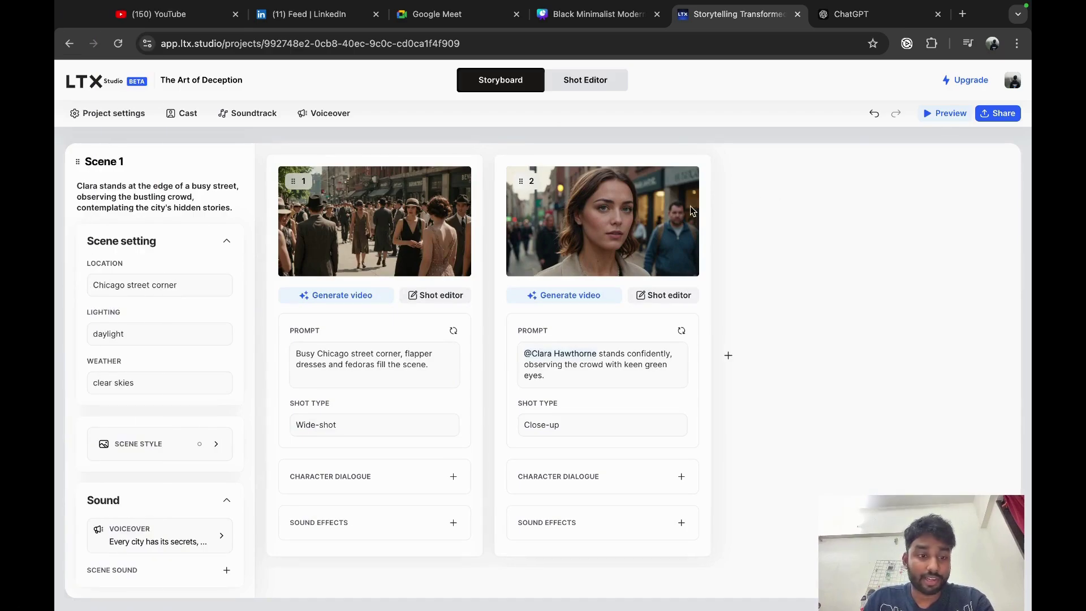
Change shot 2's prompt so Clara's eyes are blue instead of green
{"action": "scroll", "coordinate": [83, 384], "scroll_direction": "down", "scroll_amount": 15}
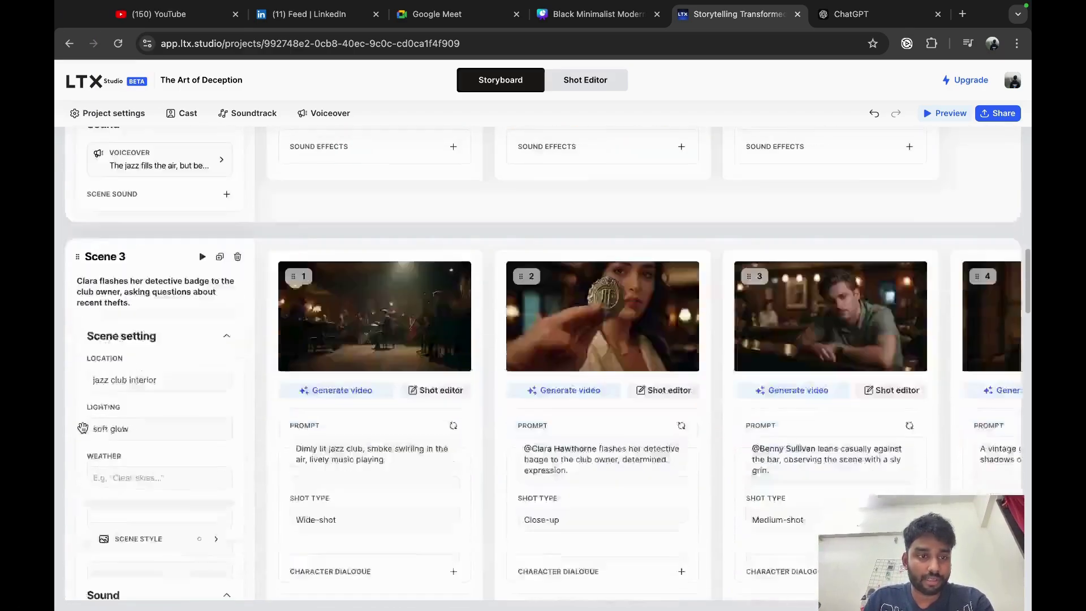
{"action": "scroll", "coordinate": [82, 429], "scroll_direction": "down", "scroll_amount": 20}
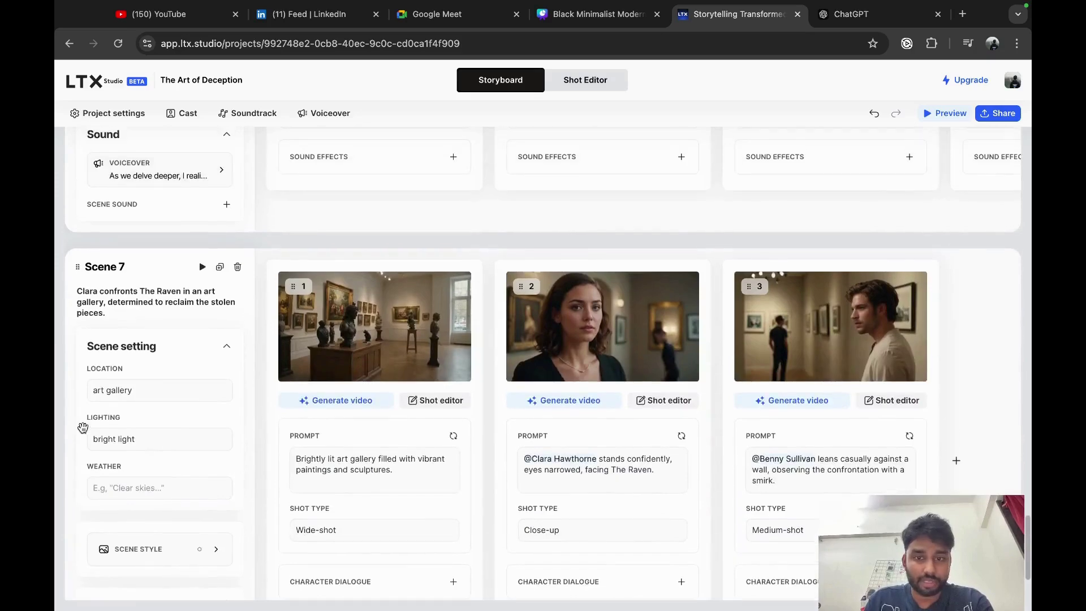
{"action": "scroll", "coordinate": [82, 428], "scroll_direction": "up", "scroll_amount": 20}
{"action": "mouse_move", "coordinate": [670, 214]}
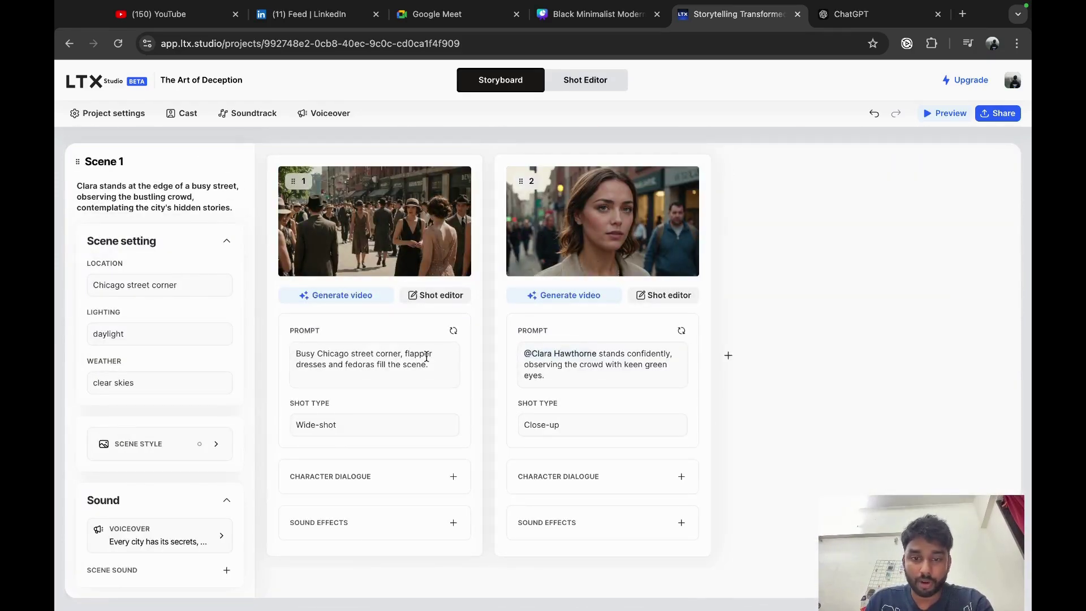
{"action": "left_click", "coordinate": [666, 363]}
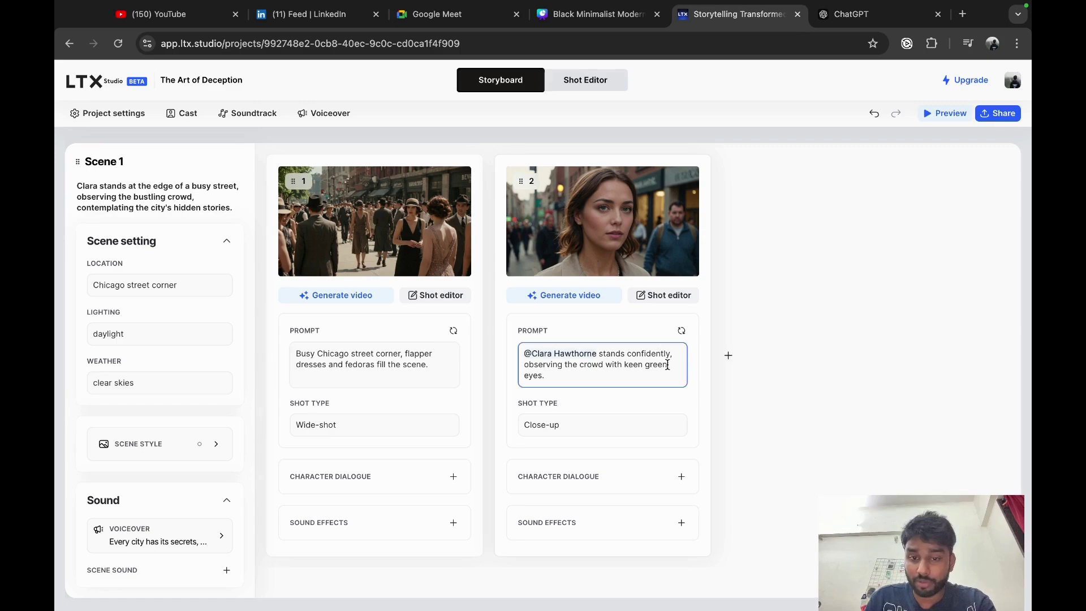
{"action": "key", "text": "BackSpace"}
{"action": "key", "text": "BackSpace"}
{"action": "key", "text": "BackSpace"}
{"action": "key", "text": "BackSpace"}
{"action": "key", "text": "BackSpace"}
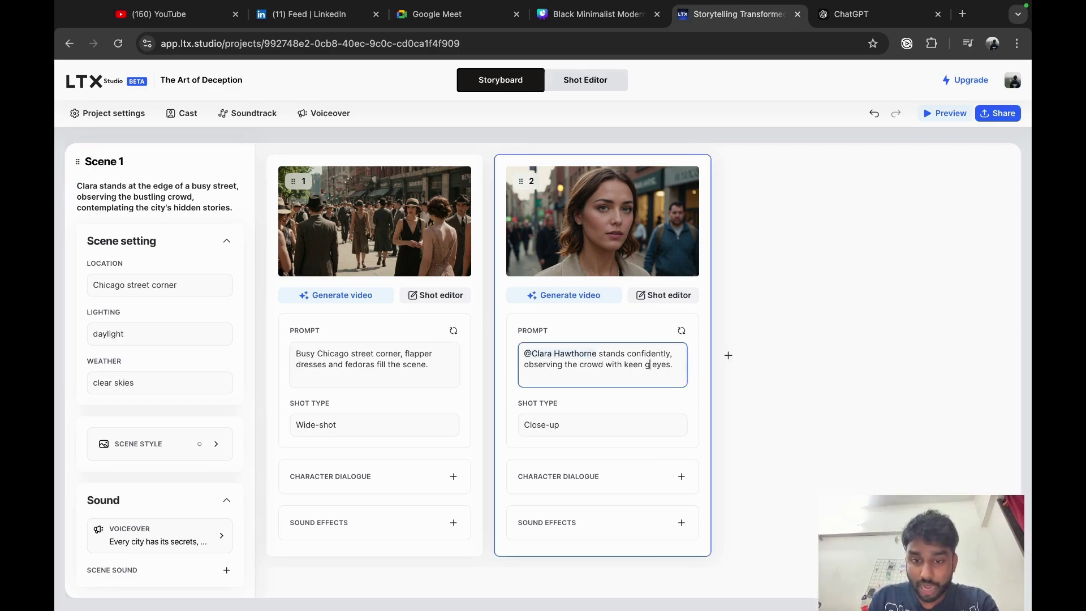
{"action": "type", "text": "blue"}
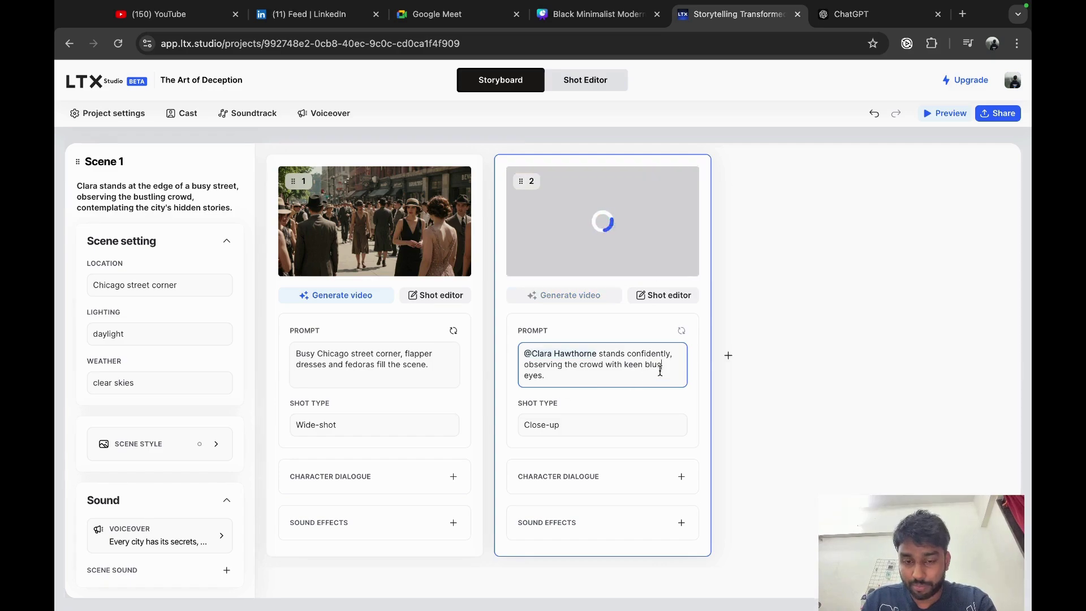
Keep Close-up as shot 2's shot type
{"action": "left_click", "coordinate": [586, 428]}
{"action": "scroll", "coordinate": [575, 476], "scroll_direction": "down", "scroll_amount": 6}
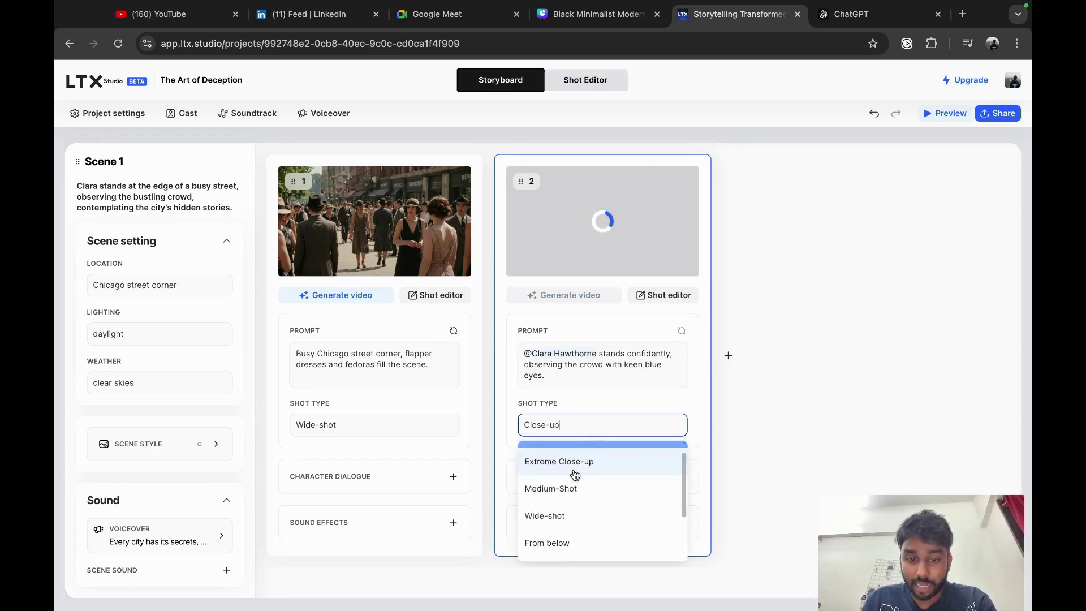
{"action": "left_click", "coordinate": [696, 301]}
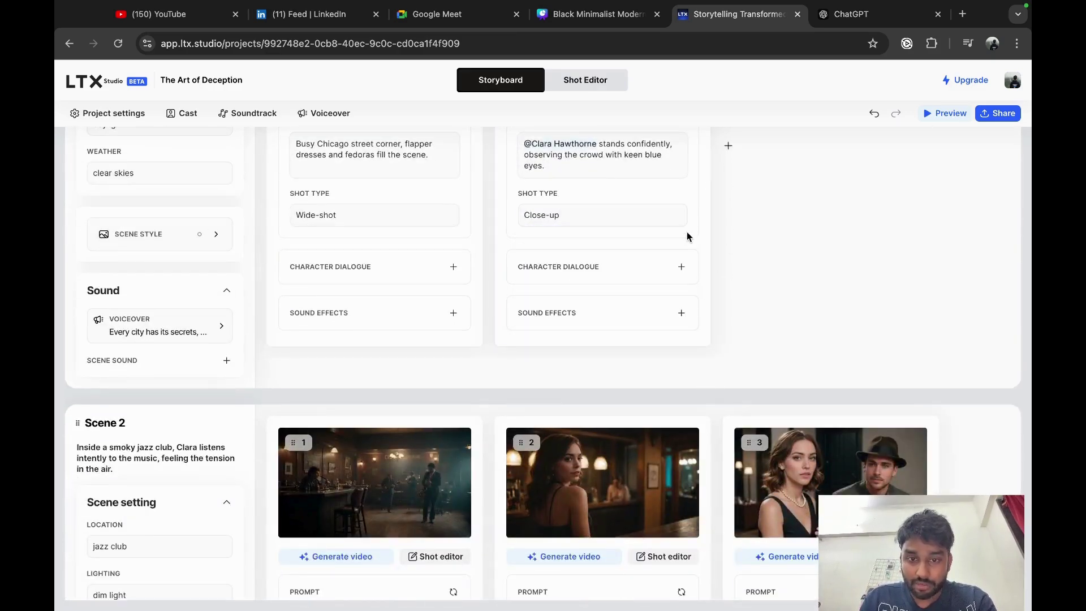
{"action": "scroll", "coordinate": [577, 340], "scroll_direction": "up", "scroll_amount": 2}
{"action": "scroll", "coordinate": [601, 378], "scroll_direction": "up", "scroll_amount": 1}
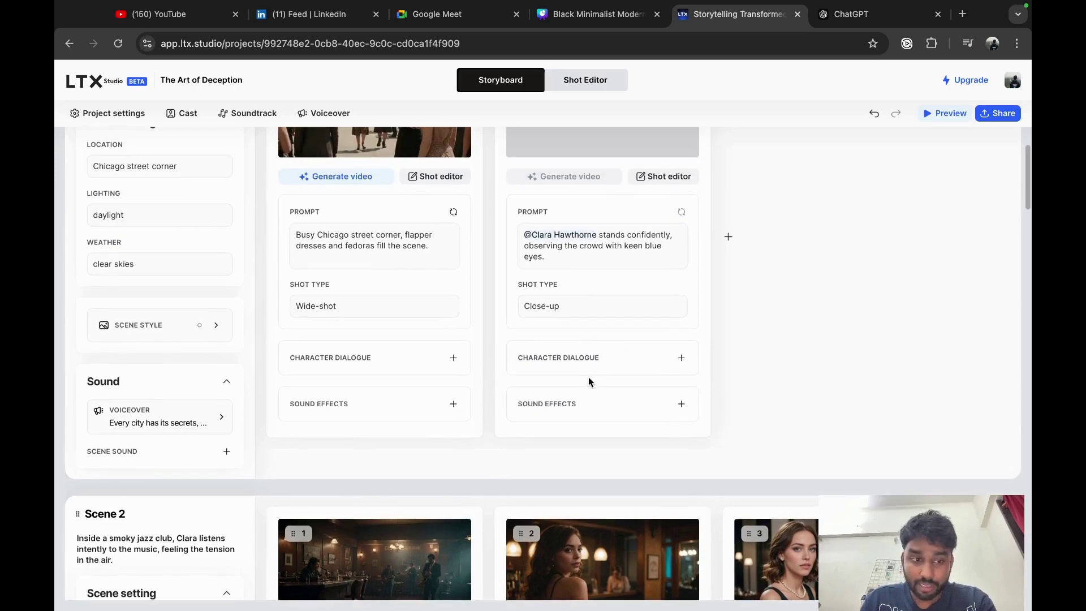
Play Scene 1's voiceover narration, then close it without changes
{"action": "left_click", "coordinate": [156, 429]}
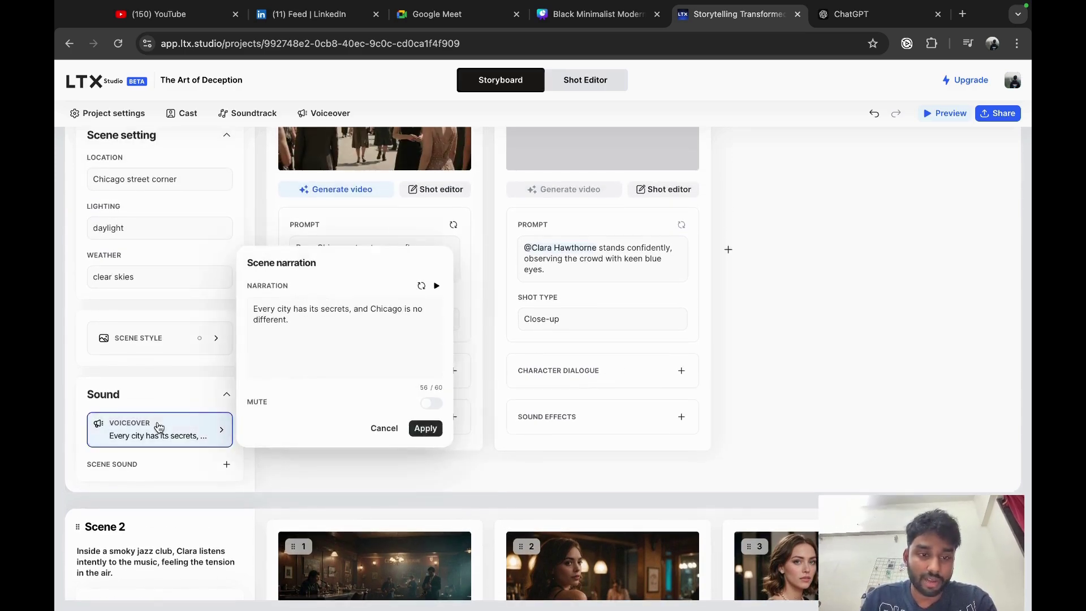
{"action": "left_click", "coordinate": [437, 287]}
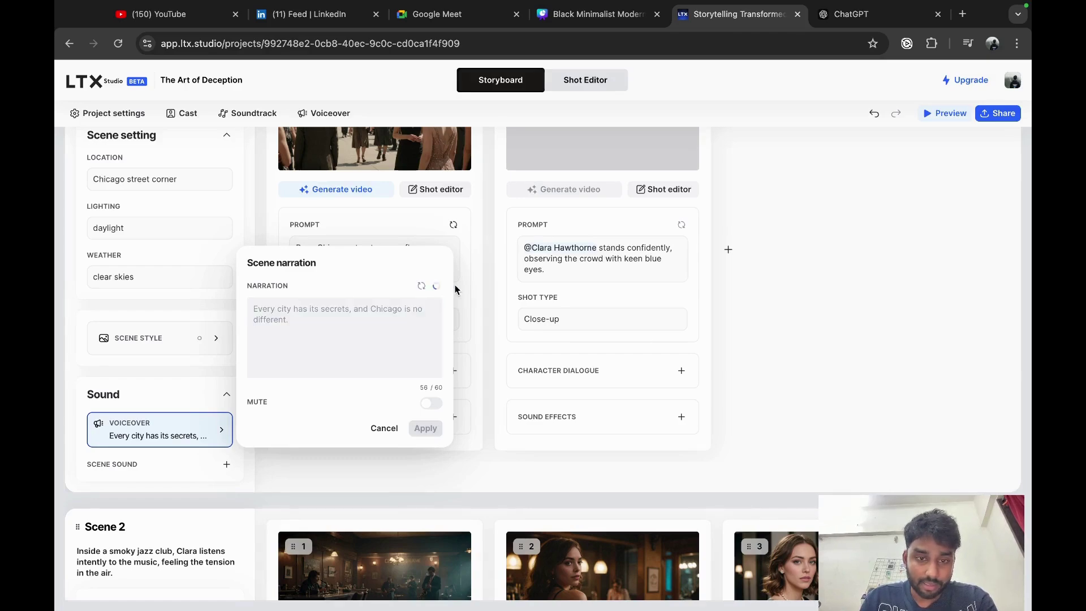
{"action": "left_click", "coordinate": [435, 286]}
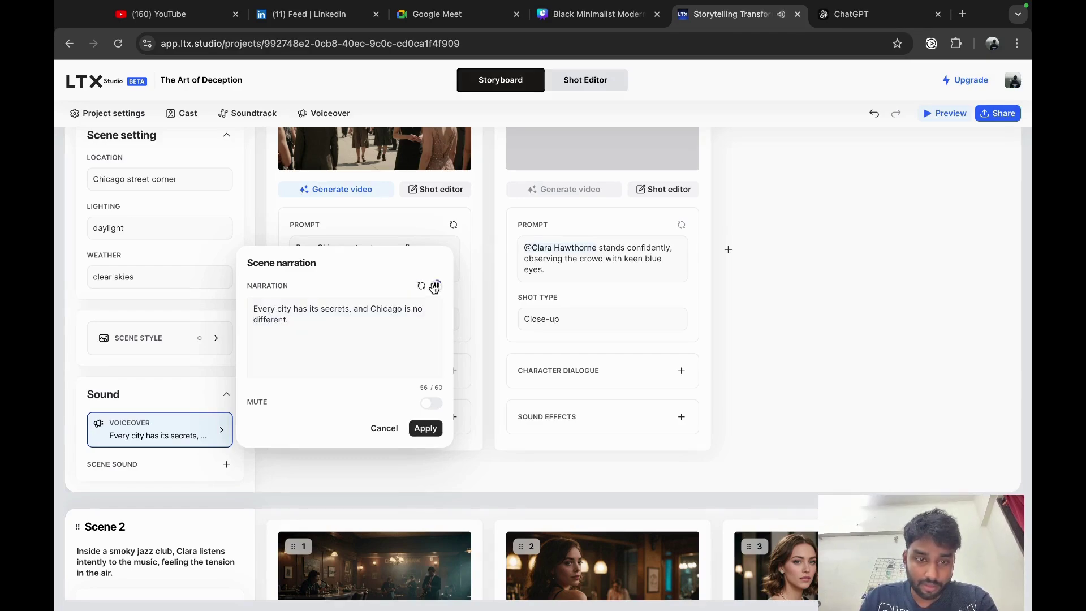
{"action": "left_click", "coordinate": [837, 325]}
Set Scene 1's weather to 'cloudy'
{"action": "scroll", "coordinate": [837, 324], "scroll_direction": "up", "scroll_amount": 3}
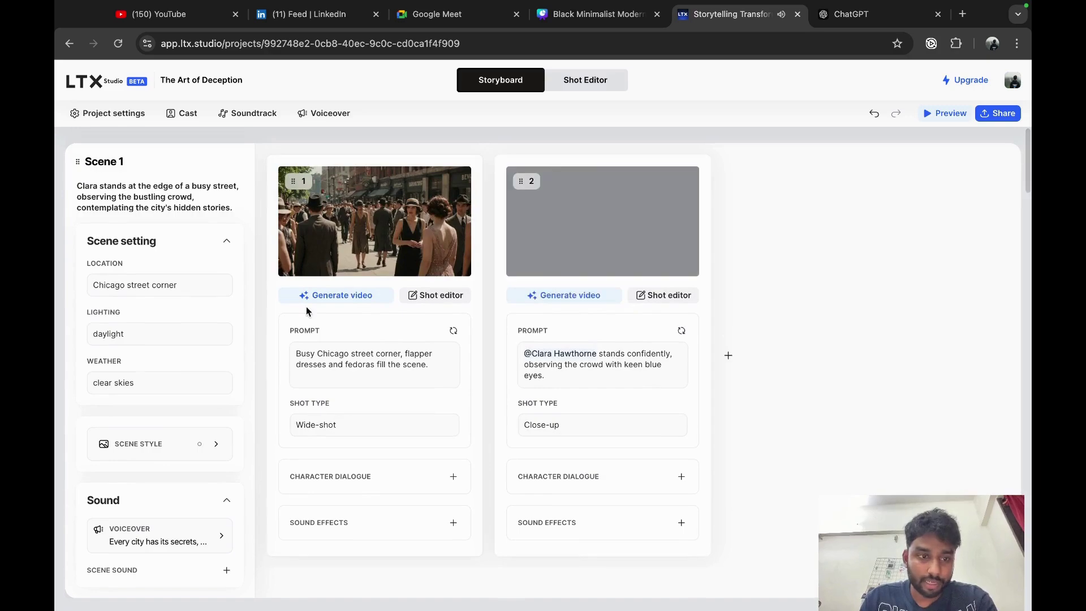
{"action": "left_click", "coordinate": [171, 332]}
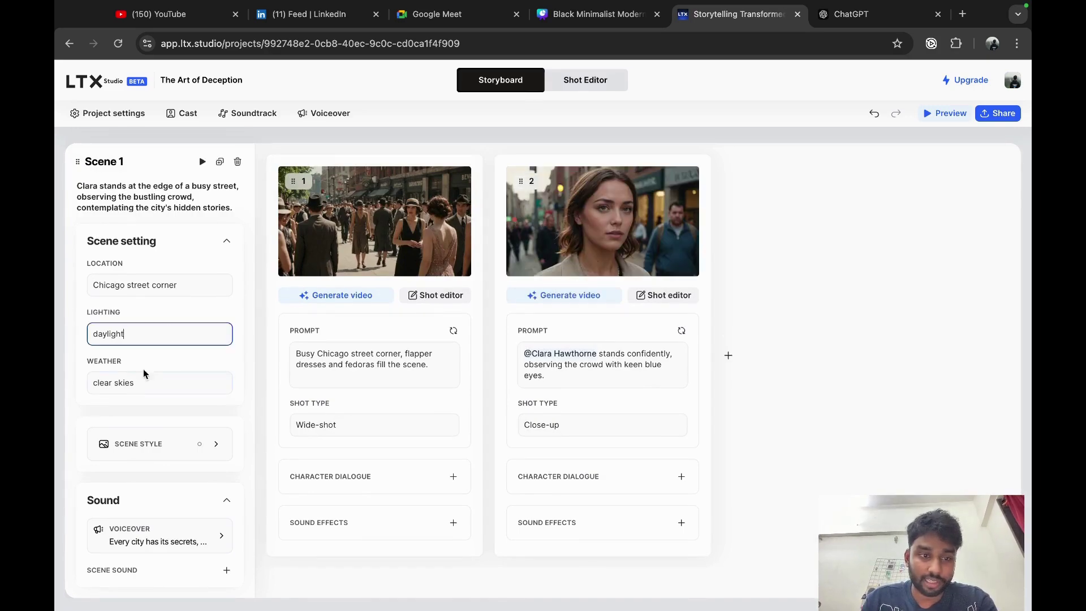
{"action": "left_click", "coordinate": [145, 385]}
{"action": "key", "text": "ctrl+a"}
{"action": "type", "text": "d"}
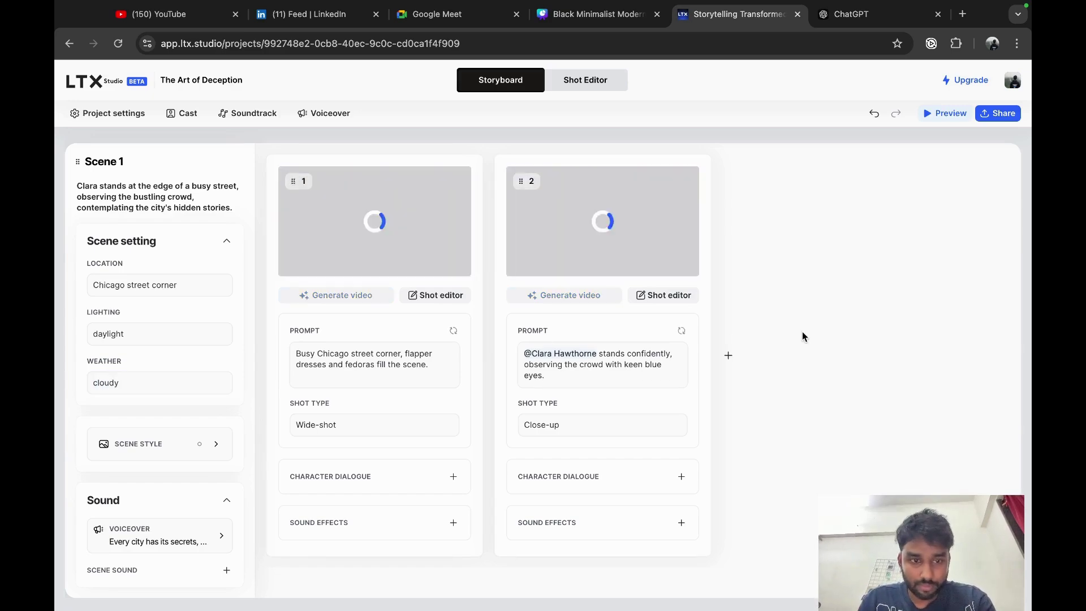
{"action": "scroll", "coordinate": [802, 332], "scroll_direction": "down", "scroll_amount": 5}
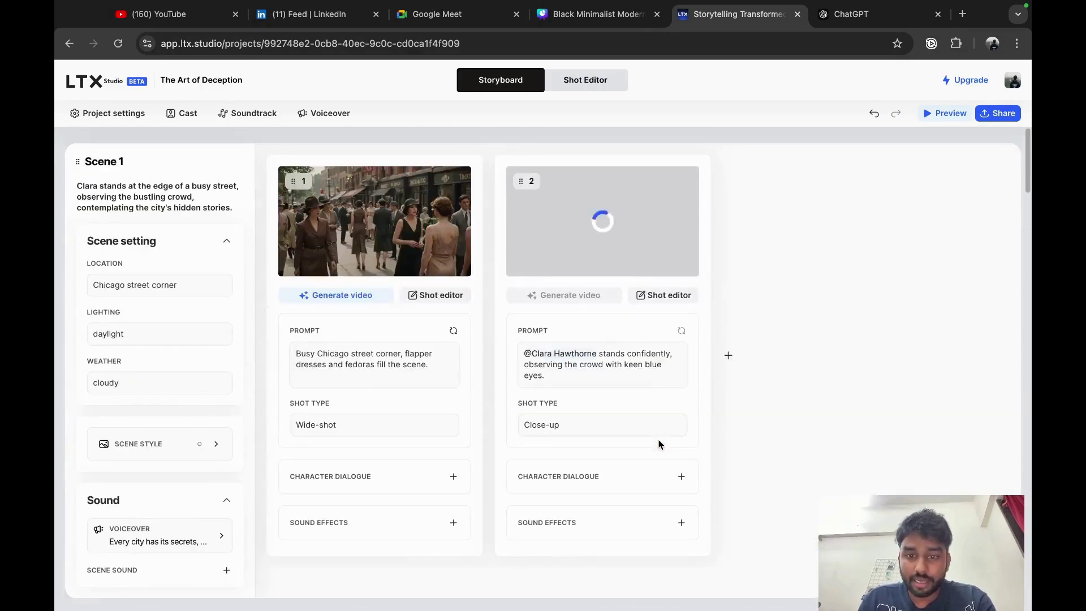
Open Scene 1's shot 1 in the Shot Editor and scroll through its Frame and Motion settings
{"action": "left_click", "coordinate": [432, 301]}
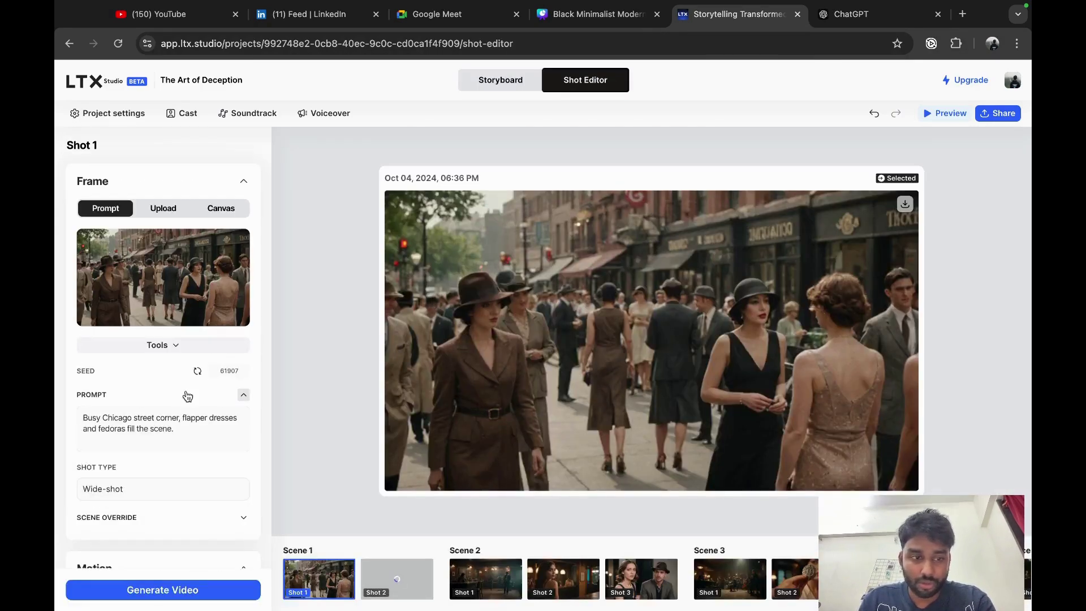
{"action": "scroll", "coordinate": [157, 412], "scroll_direction": "down", "scroll_amount": 4}
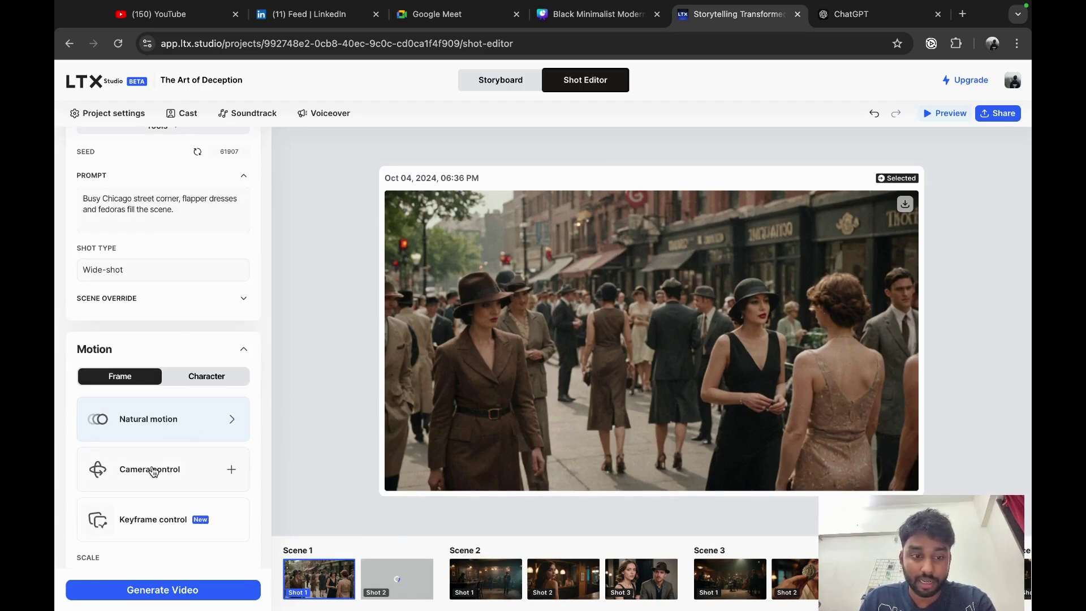
{"action": "scroll", "coordinate": [151, 471], "scroll_direction": "down", "scroll_amount": 4}
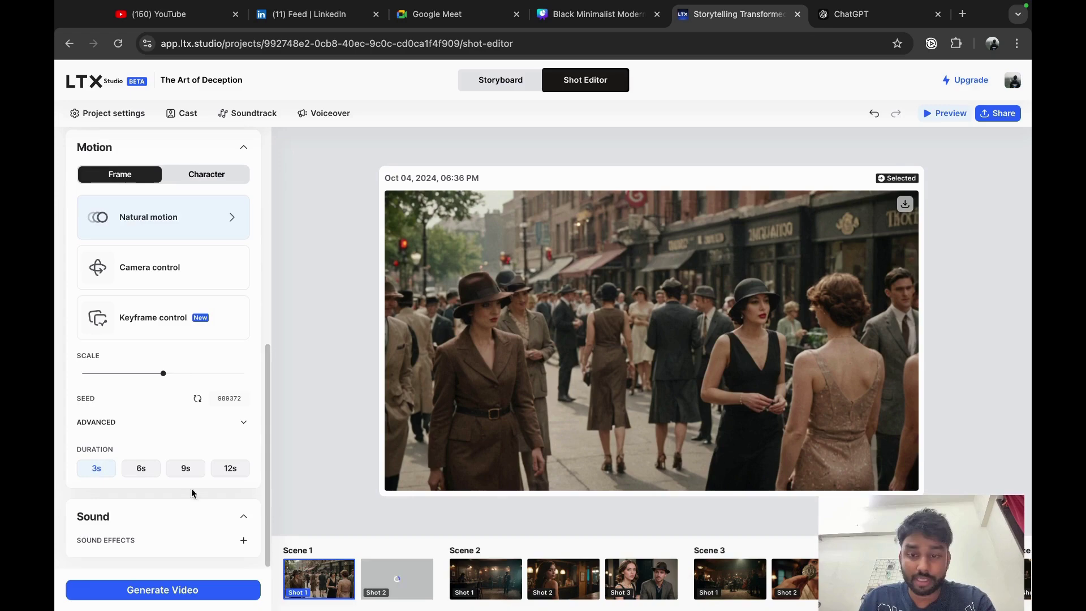
{"action": "scroll", "coordinate": [172, 485], "scroll_direction": "up", "scroll_amount": 7}
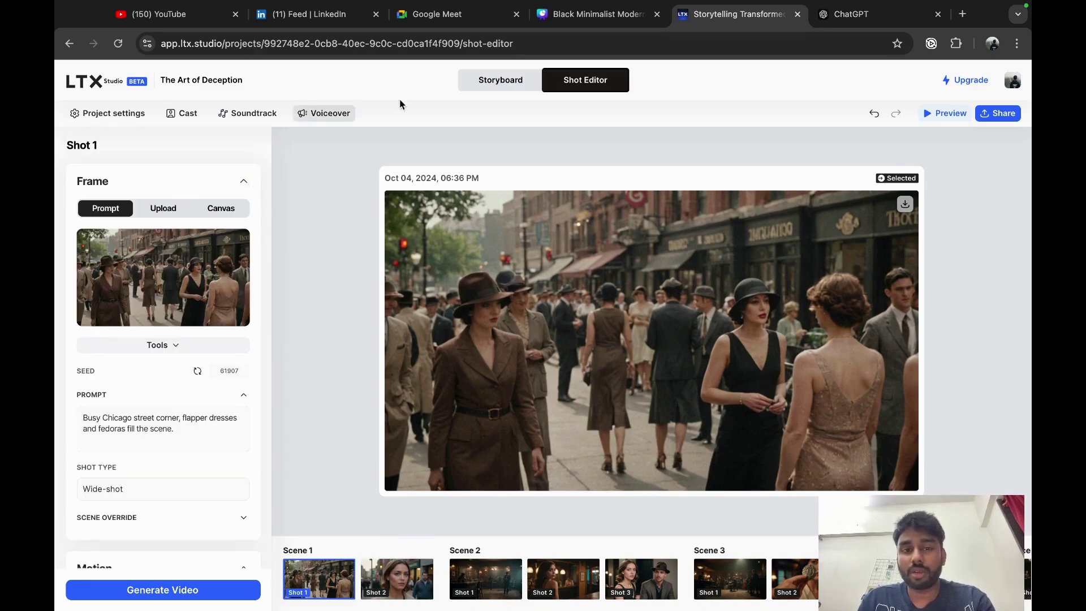
Browse the storyboard, open the stitched Preview, and request video generation for all static shots
{"action": "left_click", "coordinate": [480, 84]}
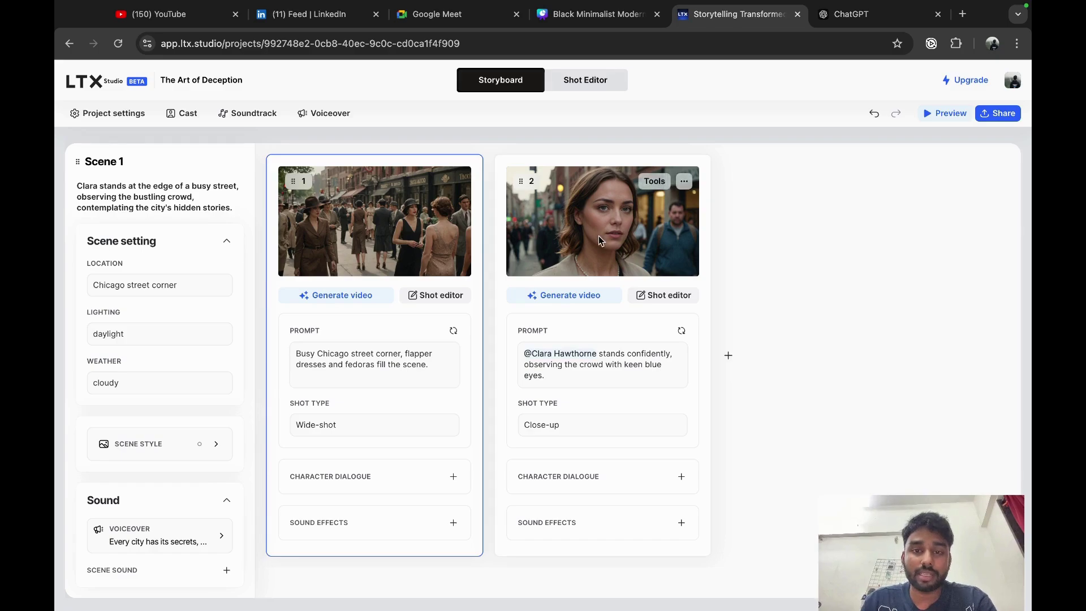
{"action": "scroll", "coordinate": [598, 235], "scroll_direction": "down", "scroll_amount": 5}
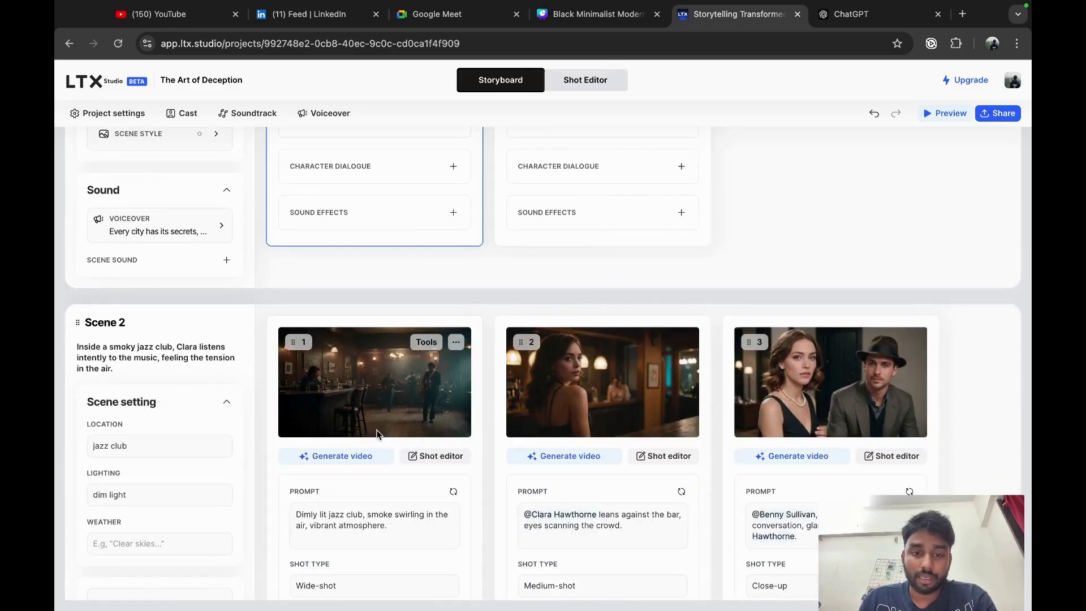
{"action": "scroll", "coordinate": [377, 430], "scroll_direction": "down", "scroll_amount": 12}
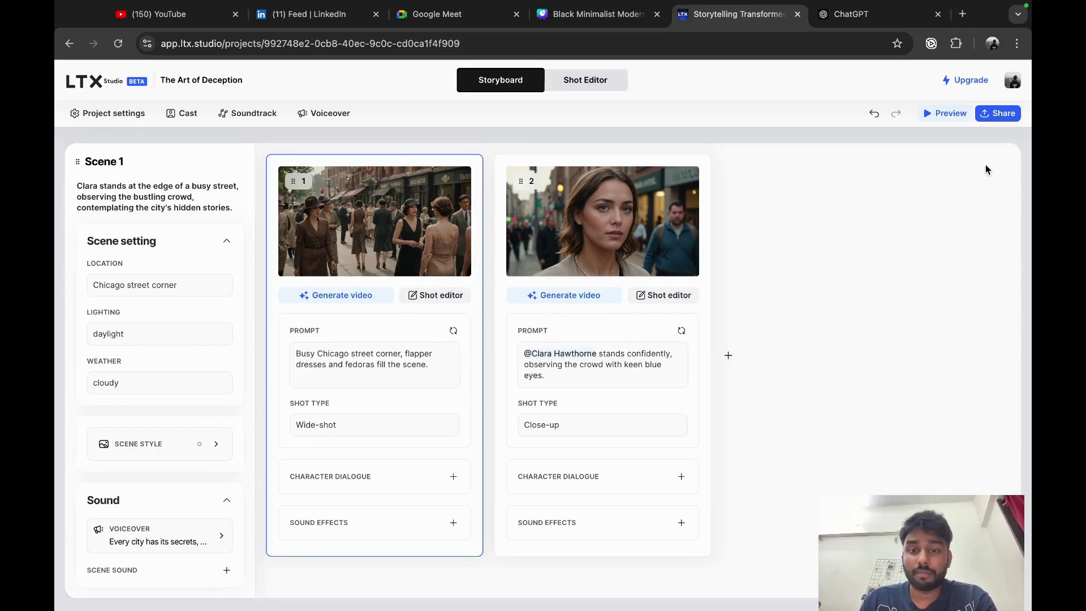
{"action": "scroll", "coordinate": [986, 165], "scroll_direction": "down", "scroll_amount": 20}
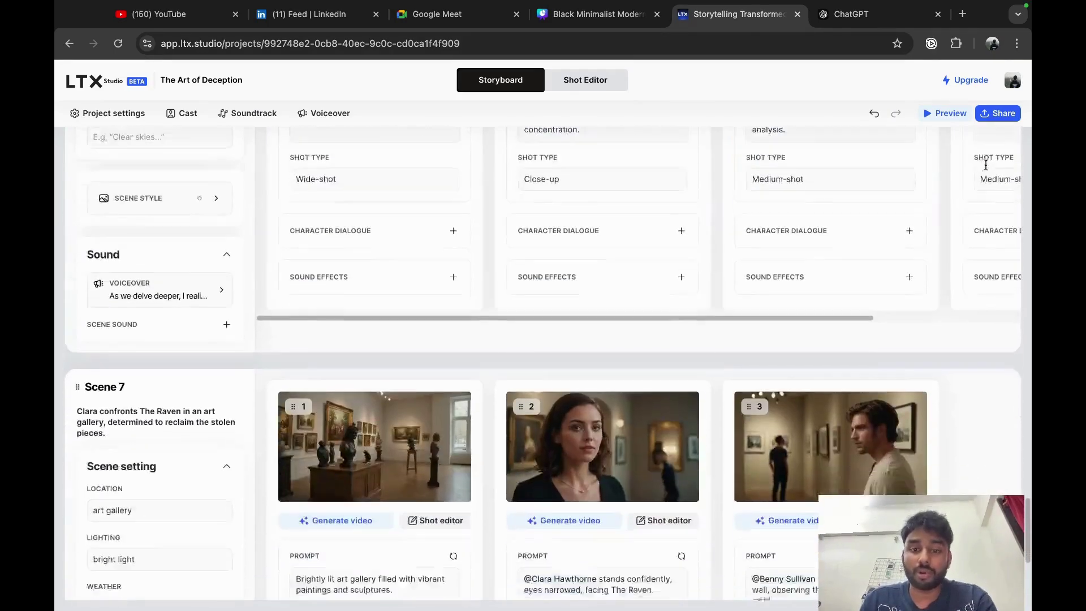
{"action": "scroll", "coordinate": [986, 165], "scroll_direction": "up", "scroll_amount": 20}
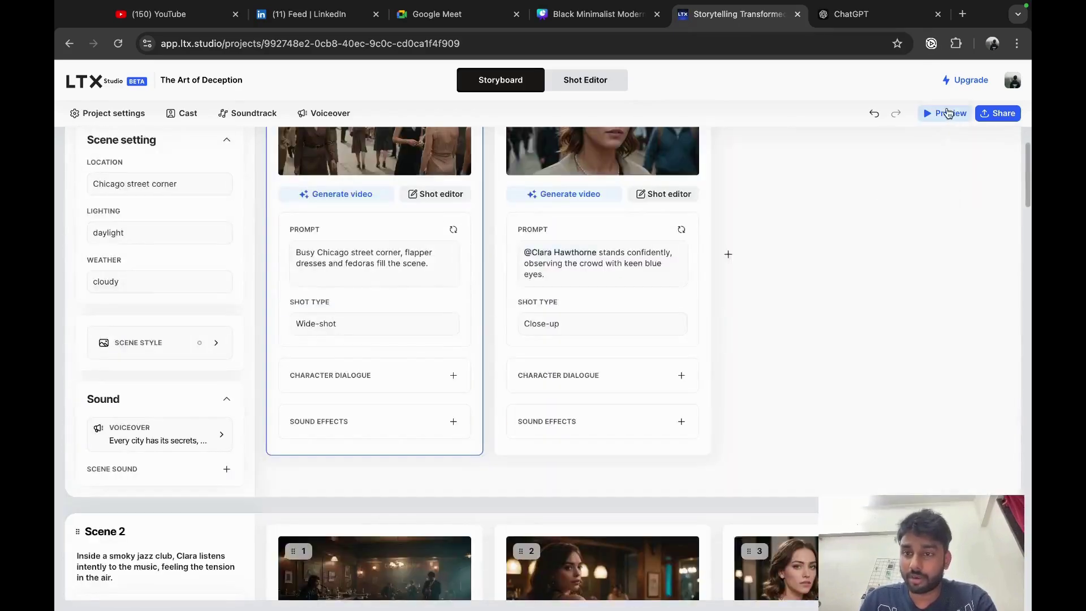
{"action": "left_click", "coordinate": [948, 113]}
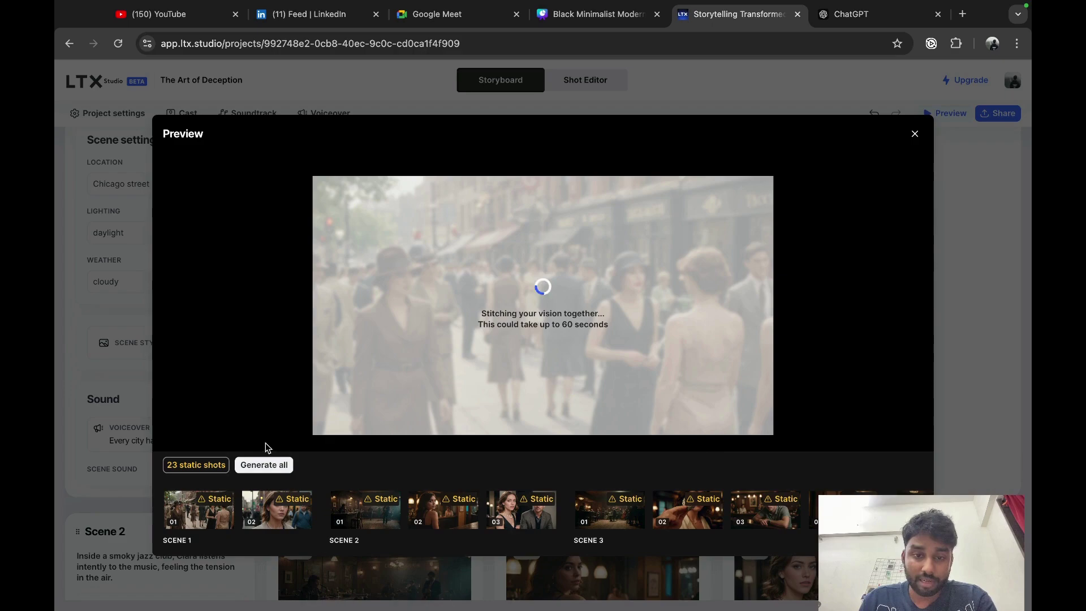
{"action": "left_click", "coordinate": [262, 467]}
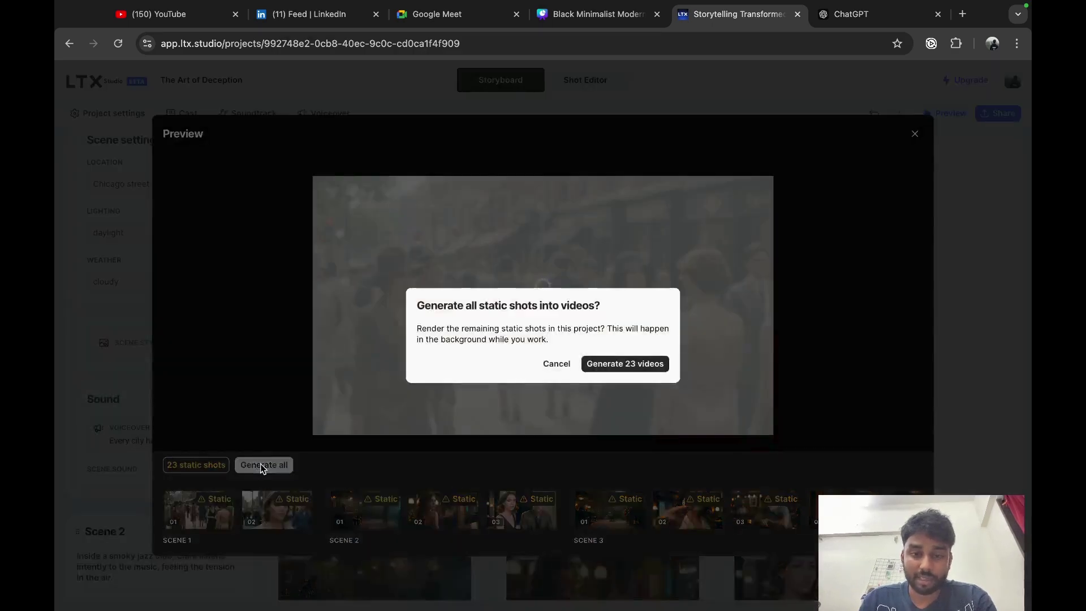
Generate all 23 shot videos and scroll the Preview's shot strip through the 44-second film
{"action": "left_click", "coordinate": [661, 367]}
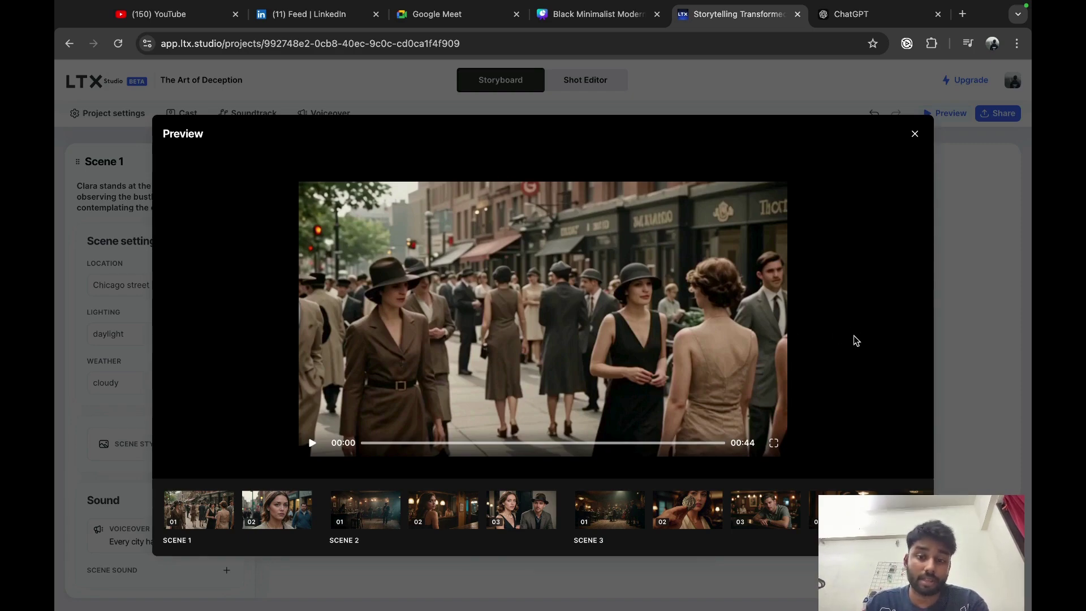
{"action": "scroll", "coordinate": [713, 516], "scroll_direction": "right", "scroll_amount": 10}
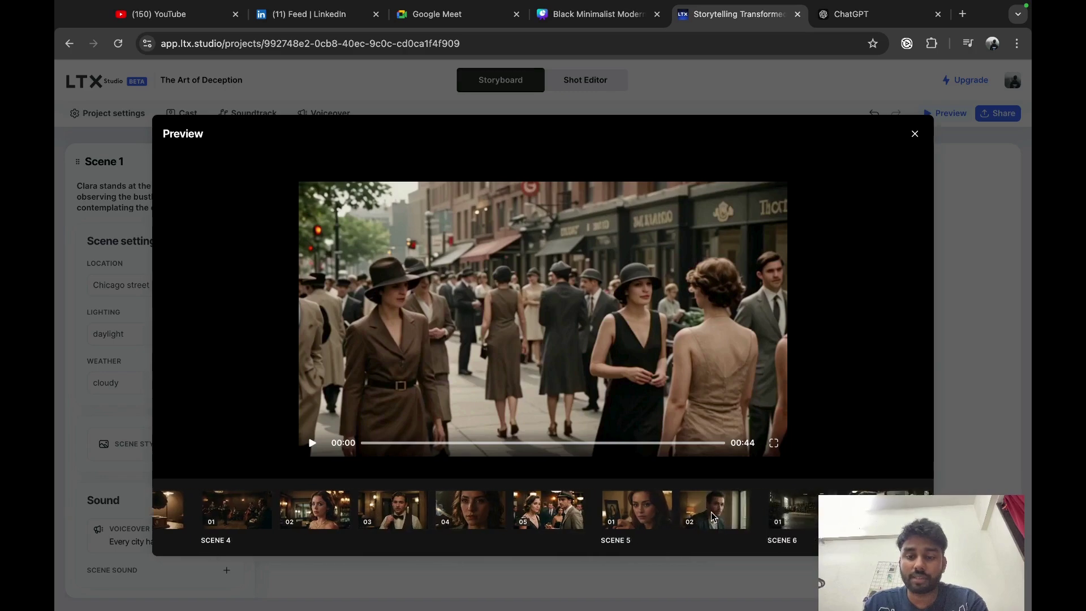